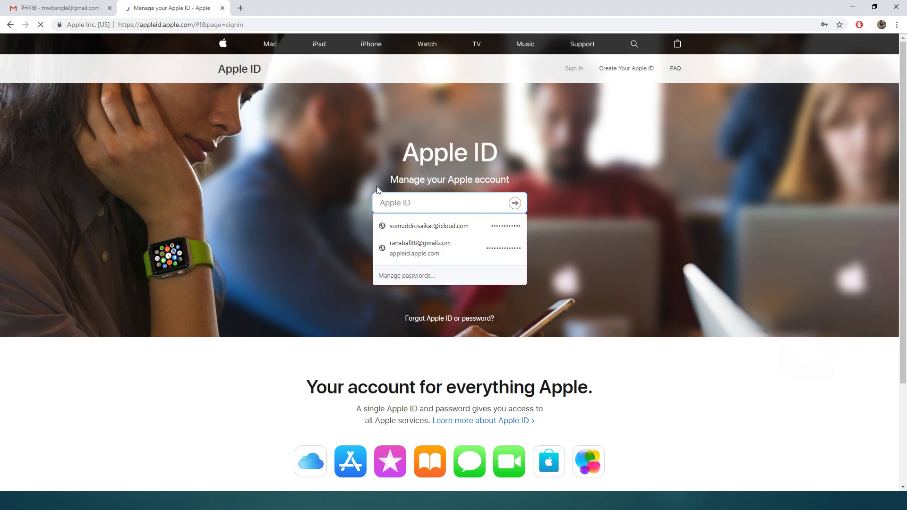
- Open the Create Your Apple ID form and close Chrome's save-password bubble
{"action": "type", "text": "t"}
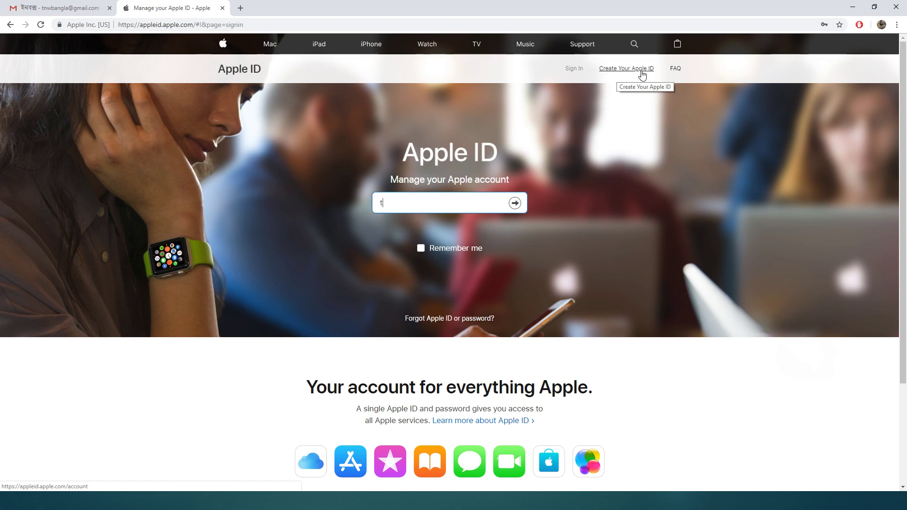
{"action": "left_click", "coordinate": [622, 71]}
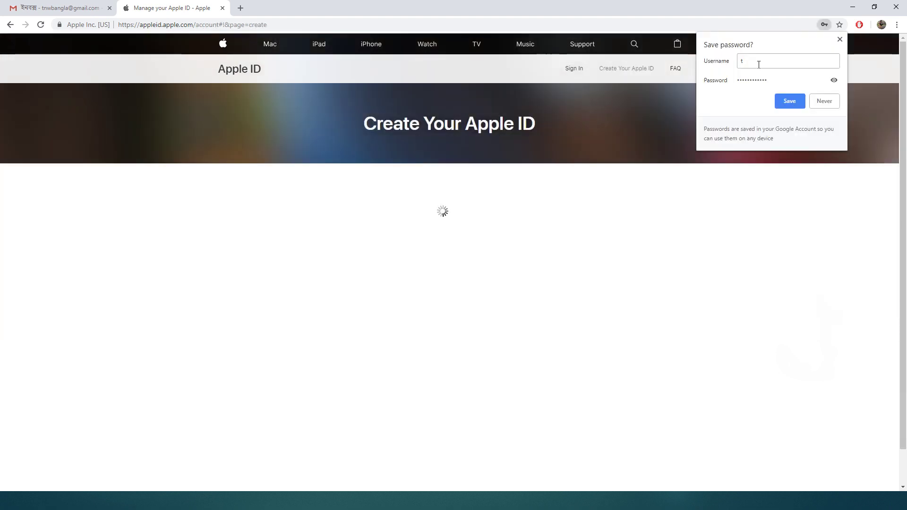
{"action": "left_click", "coordinate": [840, 39]}
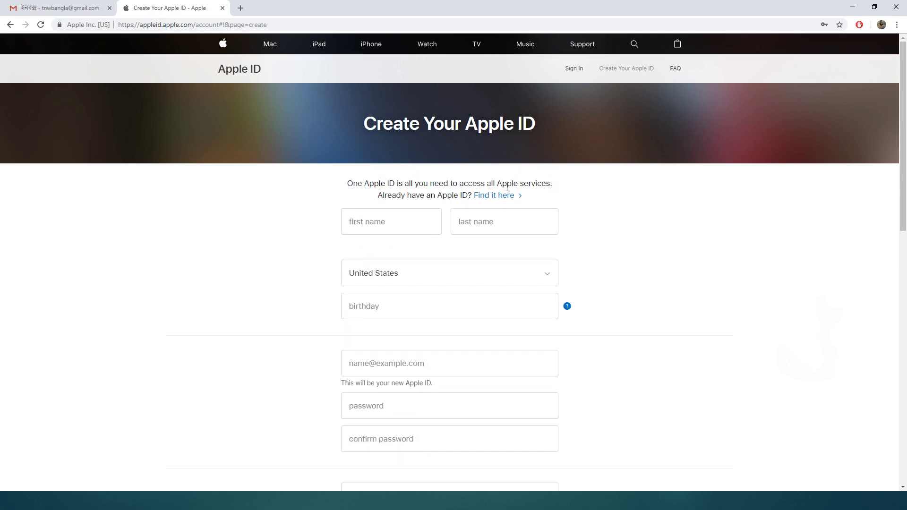
{"action": "scroll", "coordinate": [455, 211], "scroll_direction": "down", "scroll_amount": 9}
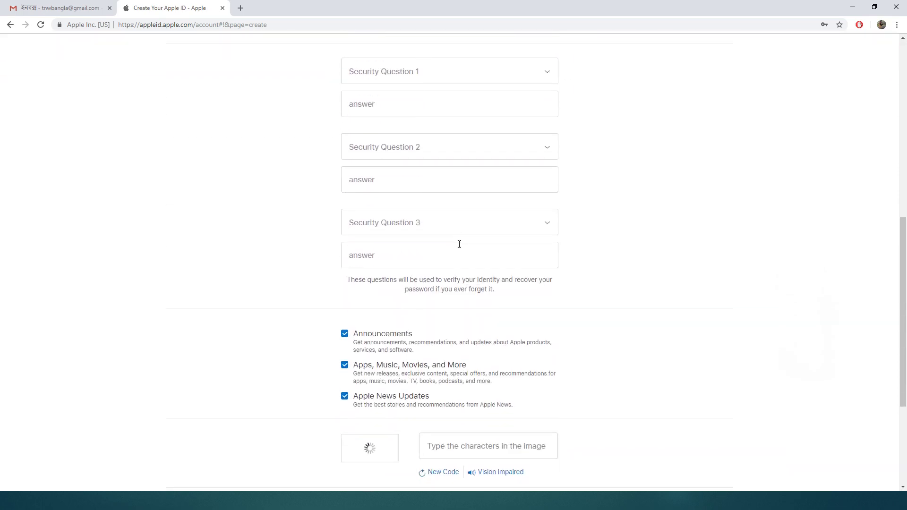
{"action": "scroll", "coordinate": [460, 245], "scroll_direction": "down", "scroll_amount": 4}
{"action": "scroll", "coordinate": [459, 249], "scroll_direction": "up", "scroll_amount": 13}
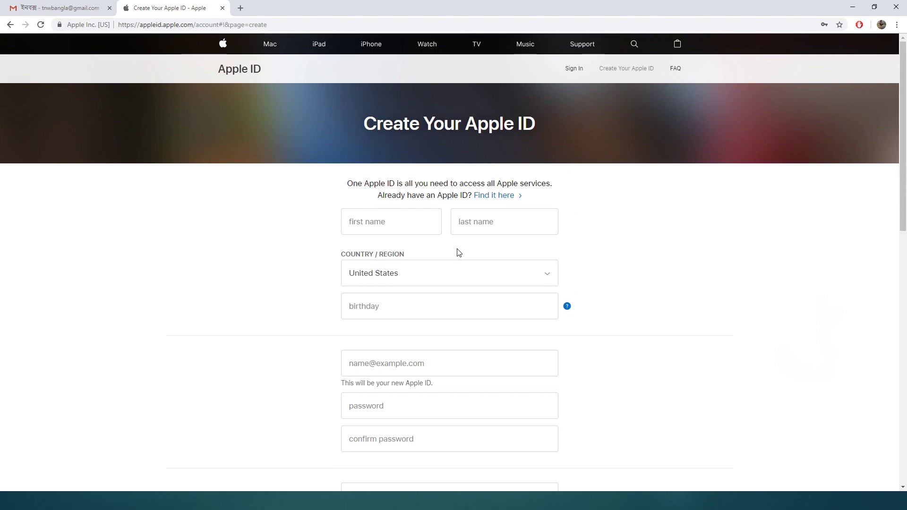
{"action": "left_click", "coordinate": [395, 222]}
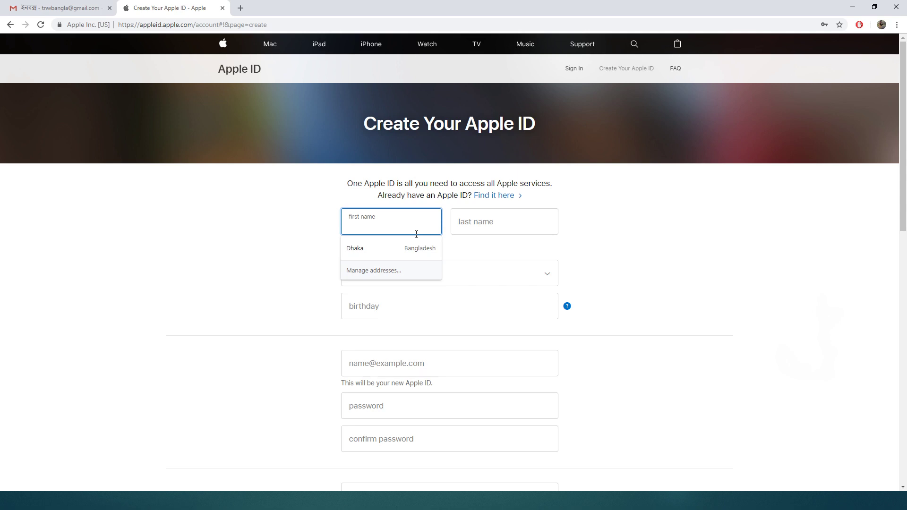
- Enter the account holder's first and last name
{"action": "type", "text": "TNW"}
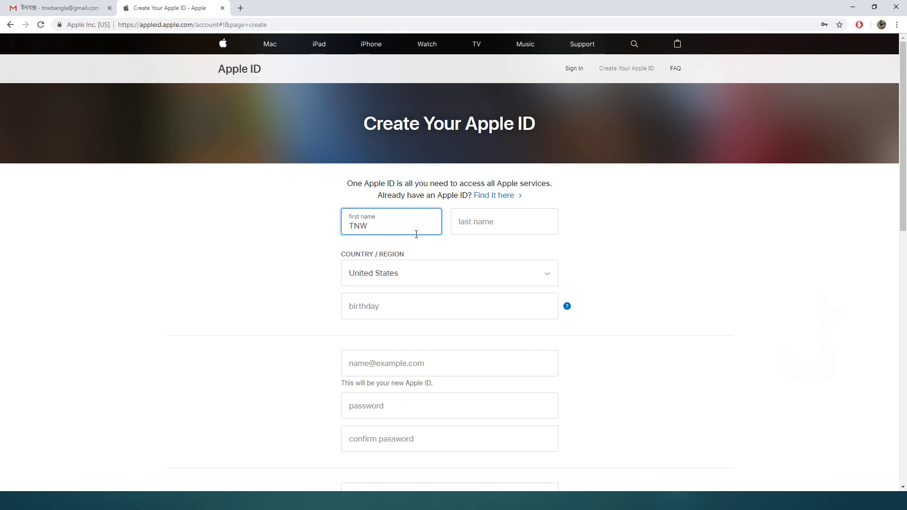
{"action": "key", "text": "Tab"}
{"action": "type", "text": "Ba"}
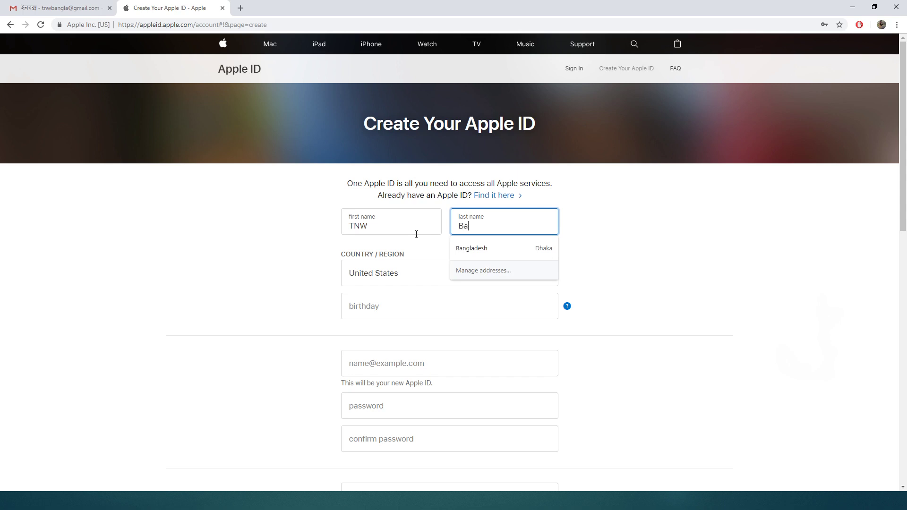
{"action": "type", "text": "ngla"}
{"action": "left_click", "coordinate": [402, 272]}
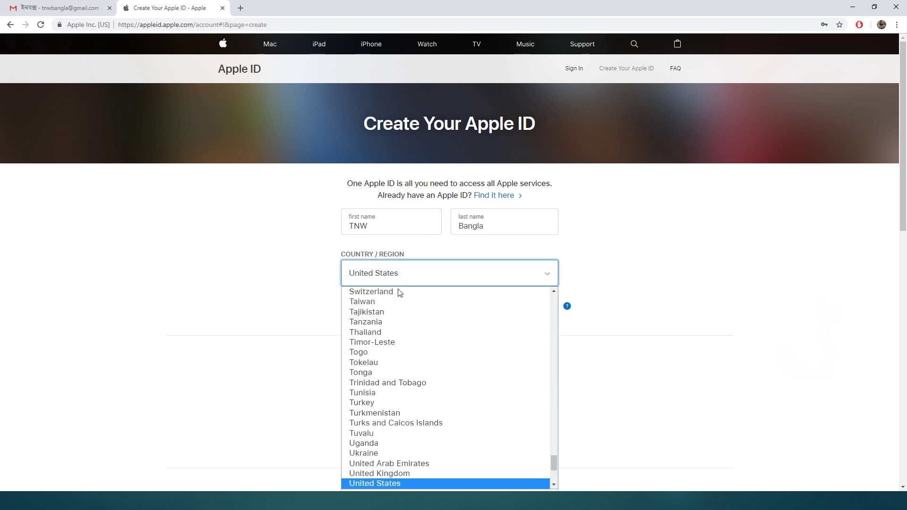
{"action": "scroll", "coordinate": [397, 331], "scroll_direction": "up", "scroll_amount": 20}
{"action": "scroll", "coordinate": [398, 326], "scroll_direction": "up", "scroll_amount": 15}
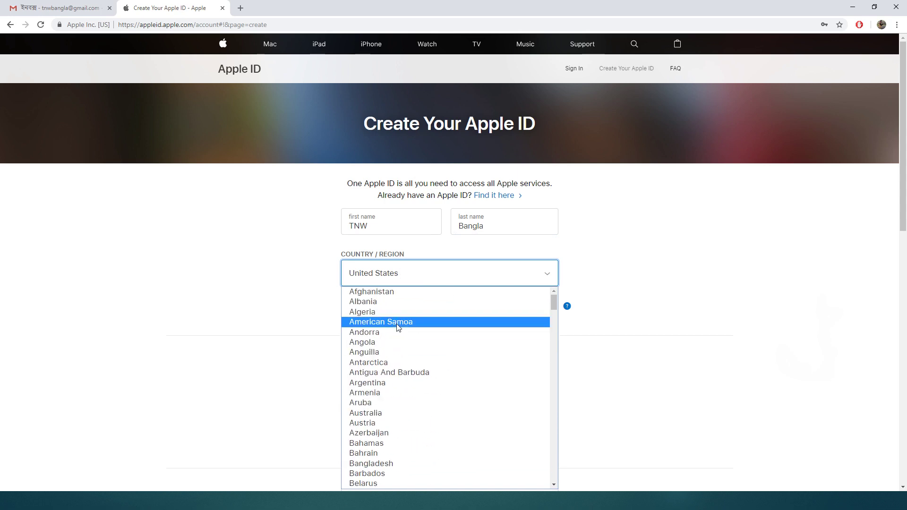
{"action": "scroll", "coordinate": [392, 373], "scroll_direction": "down", "scroll_amount": 4}
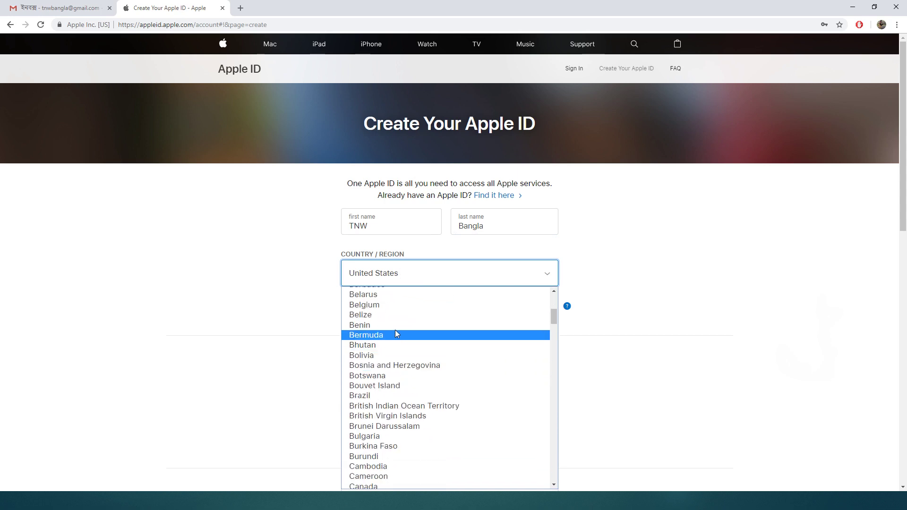
{"action": "scroll", "coordinate": [397, 349], "scroll_direction": "up", "scroll_amount": 3}
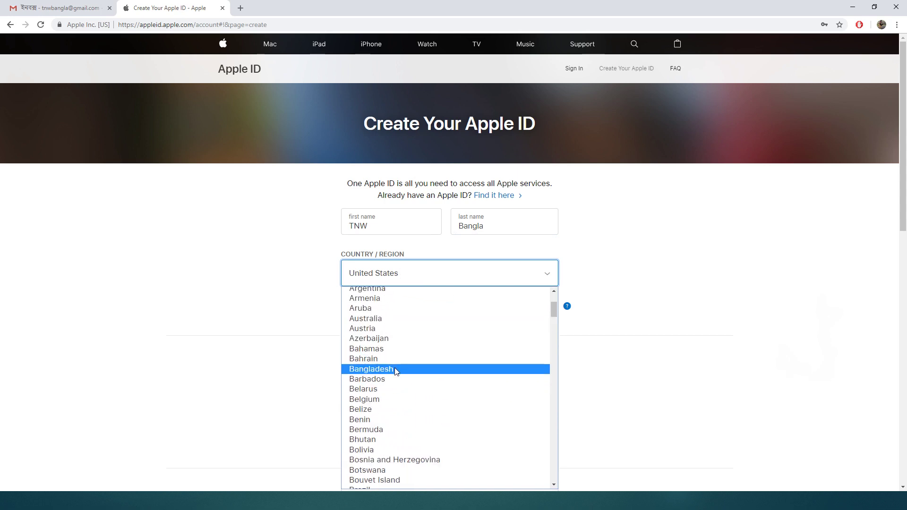
{"action": "left_click", "coordinate": [395, 369]}
{"action": "left_click", "coordinate": [385, 311]}
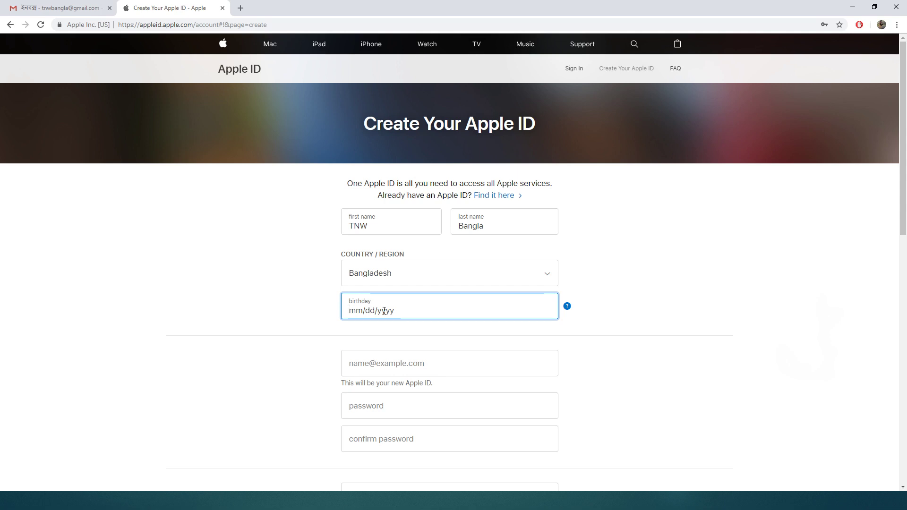
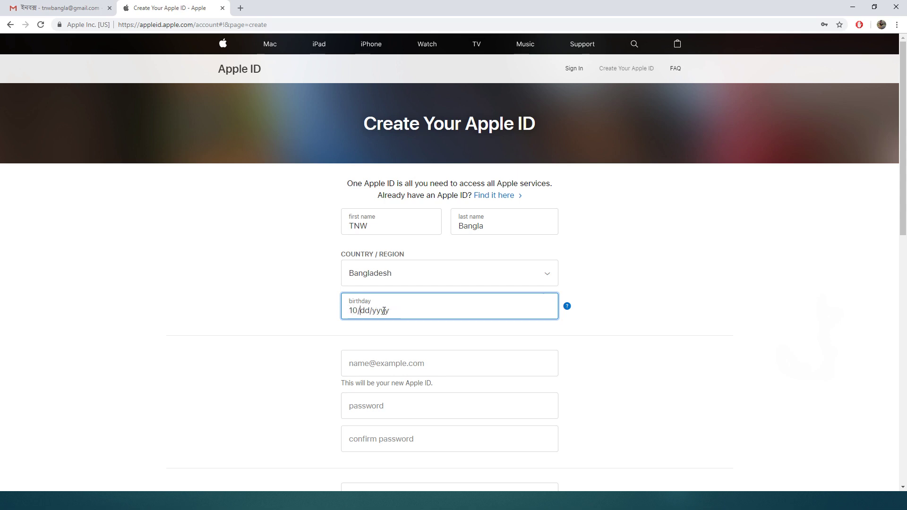
{"action": "scroll", "coordinate": [383, 312], "scroll_direction": "down", "scroll_amount": 2}
- Enter the Gmail address that will serve as the new Apple ID
{"action": "left_click", "coordinate": [382, 270]}
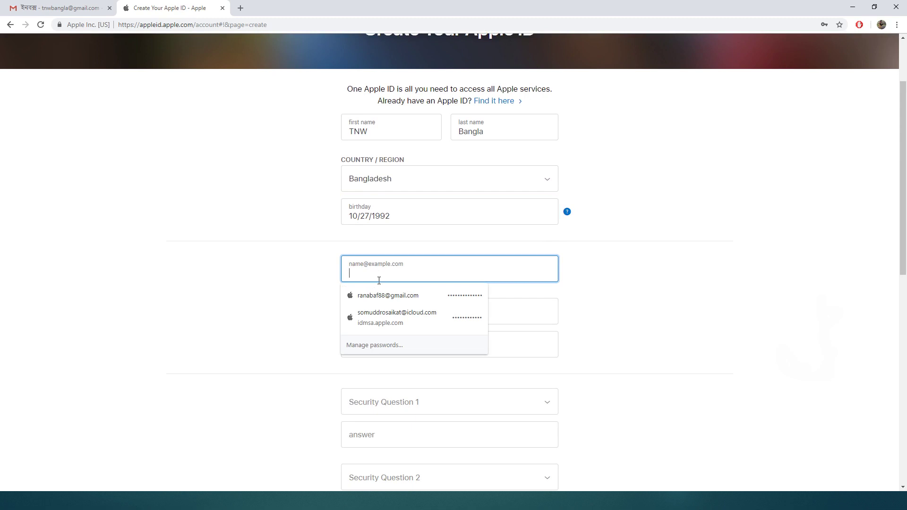
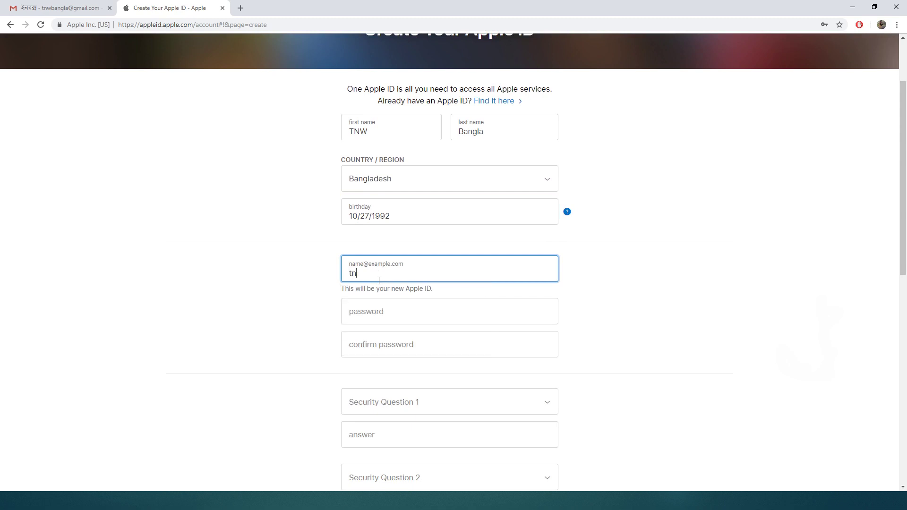
{"action": "triple_click", "coordinate": [413, 277]}
{"action": "left_click", "coordinate": [441, 274]}
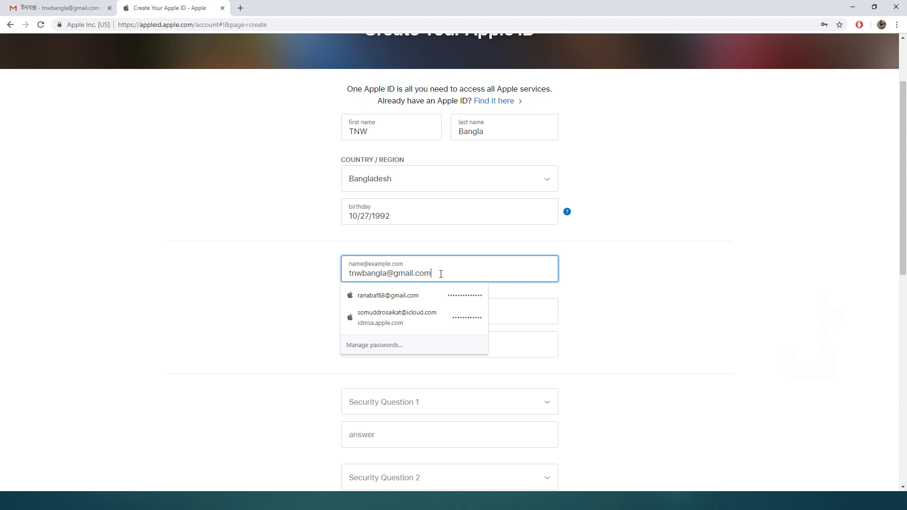
{"action": "left_click", "coordinate": [511, 310]}
{"action": "left_click", "coordinate": [467, 269]}
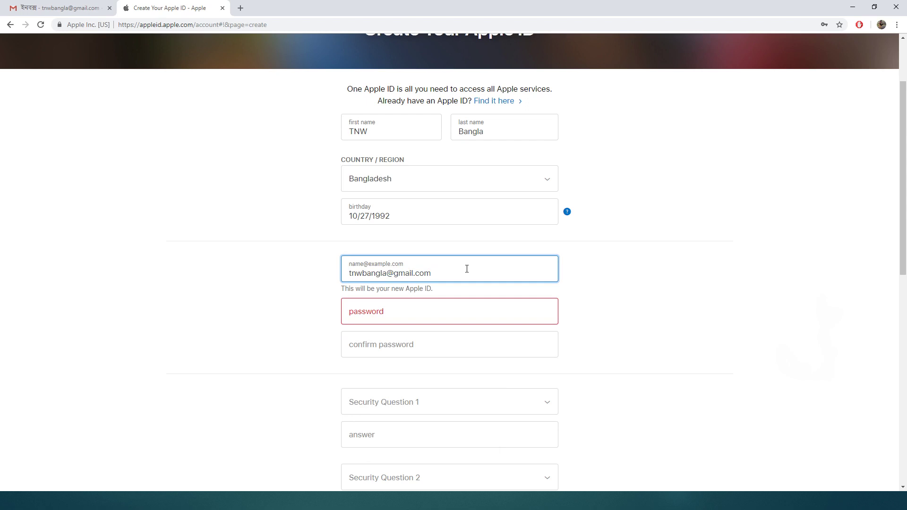
{"action": "left_click", "coordinate": [413, 308]}
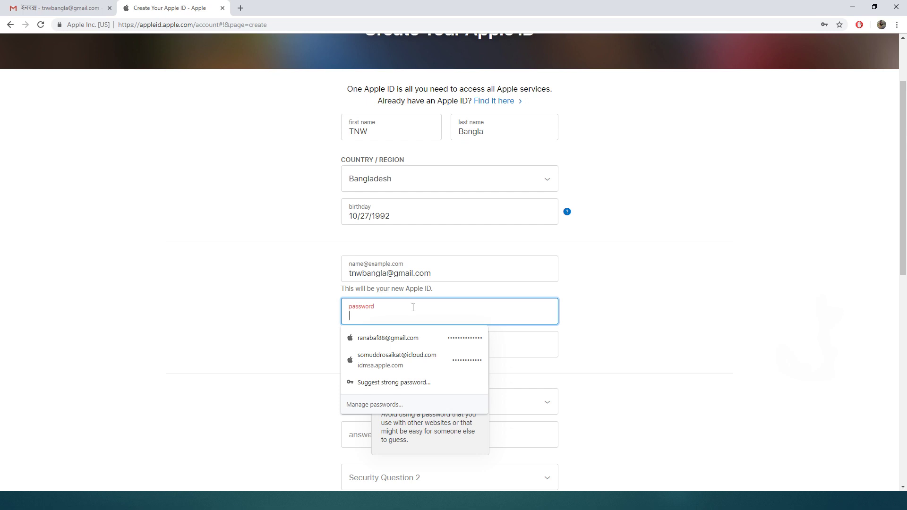
- Type the account password and repeat it in the confirm password field
{"action": "left_click", "coordinate": [498, 346]}
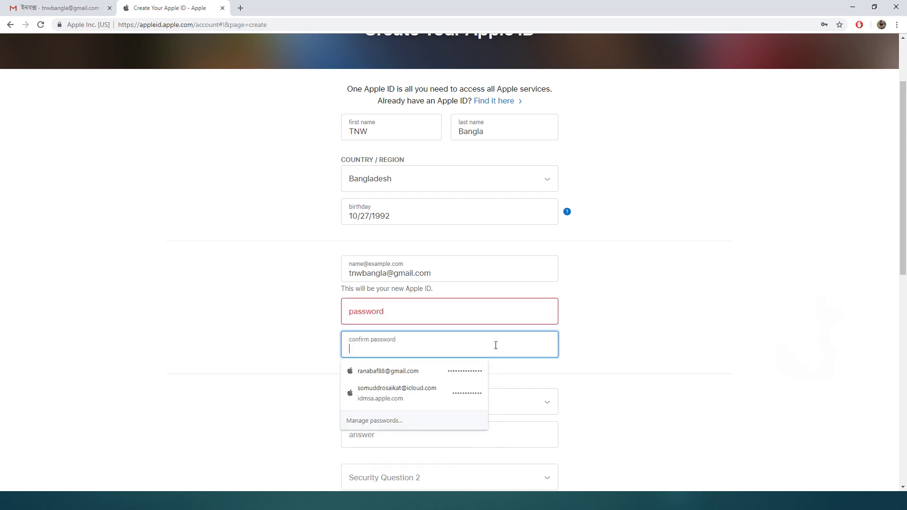
{"action": "left_click", "coordinate": [438, 316]}
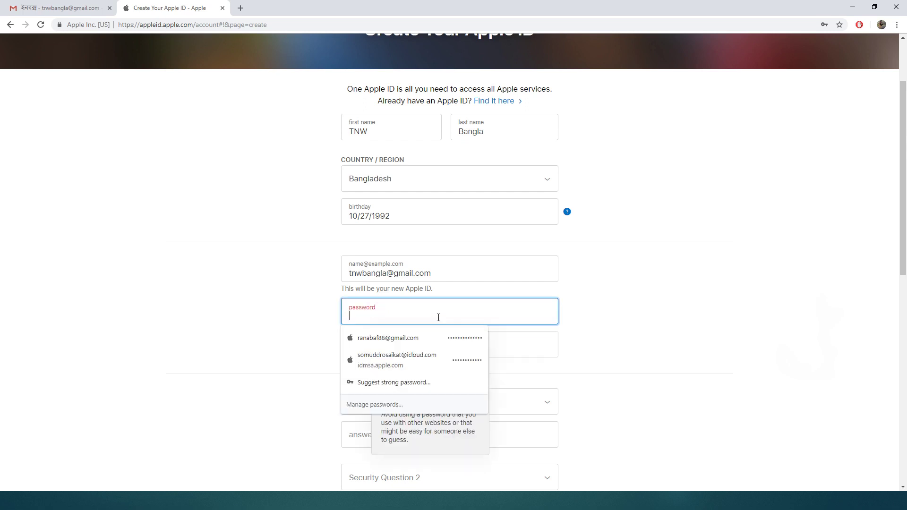
{"action": "scroll", "coordinate": [506, 318], "scroll_direction": "down", "scroll_amount": 3}
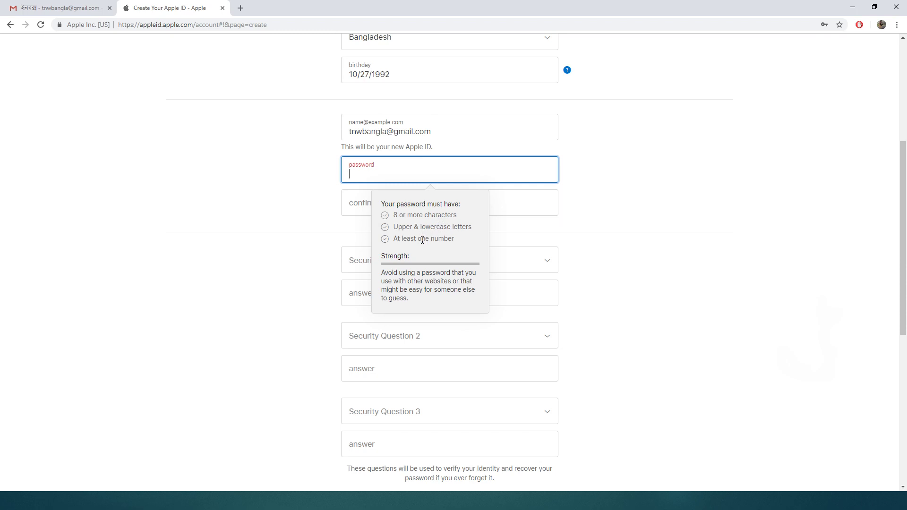
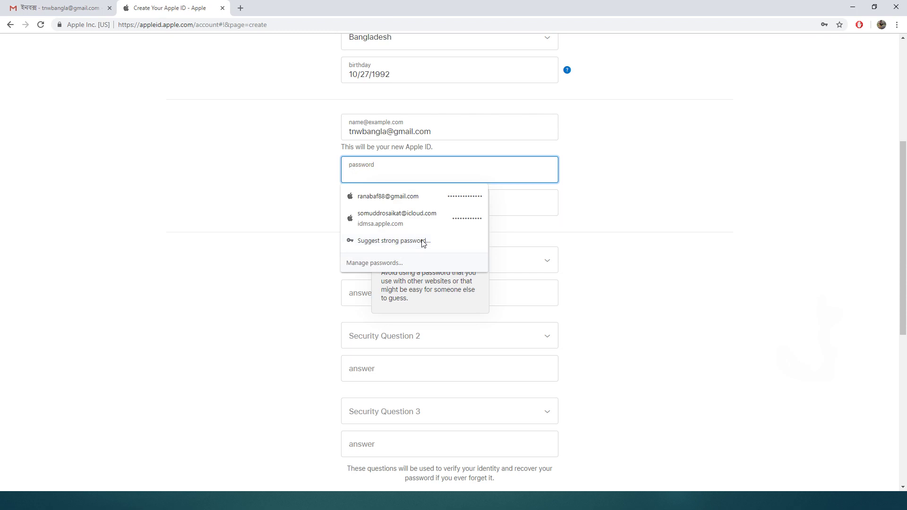
{"action": "key", "text": "Tab"}
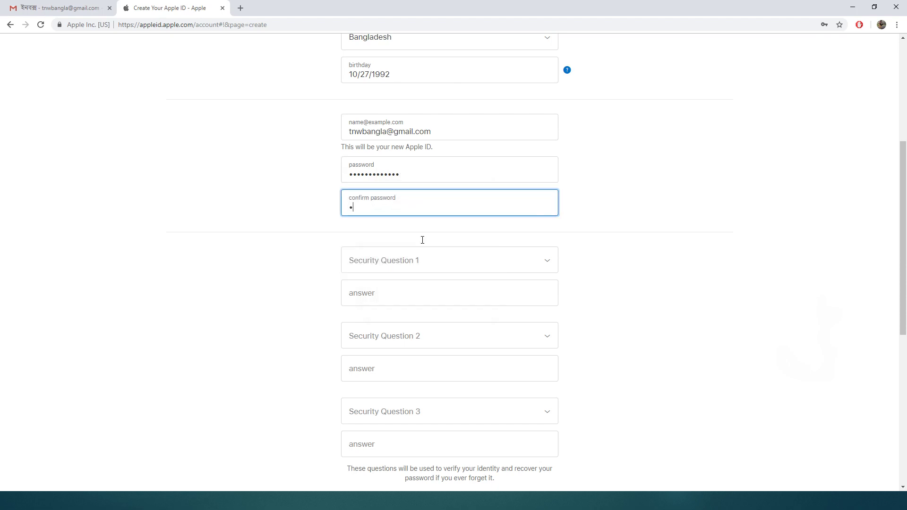
{"action": "left_click", "coordinate": [385, 173]}
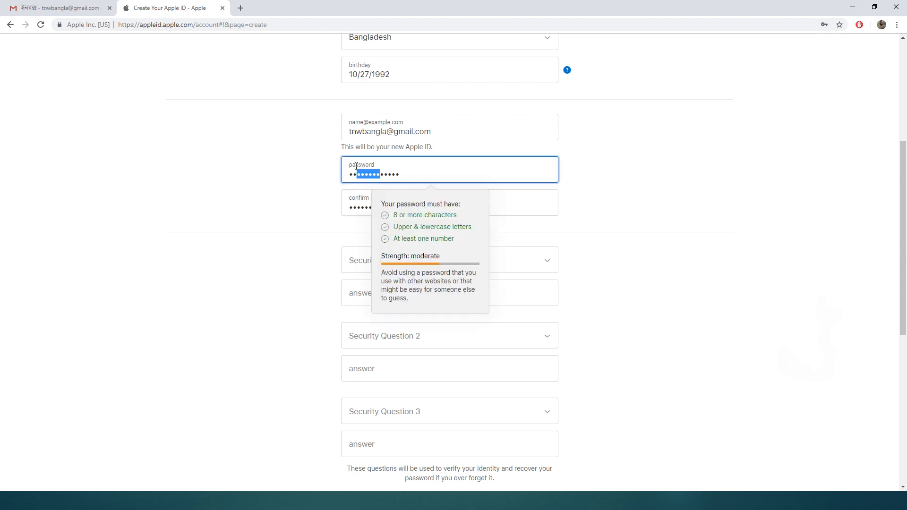
{"action": "left_click", "coordinate": [518, 205]}
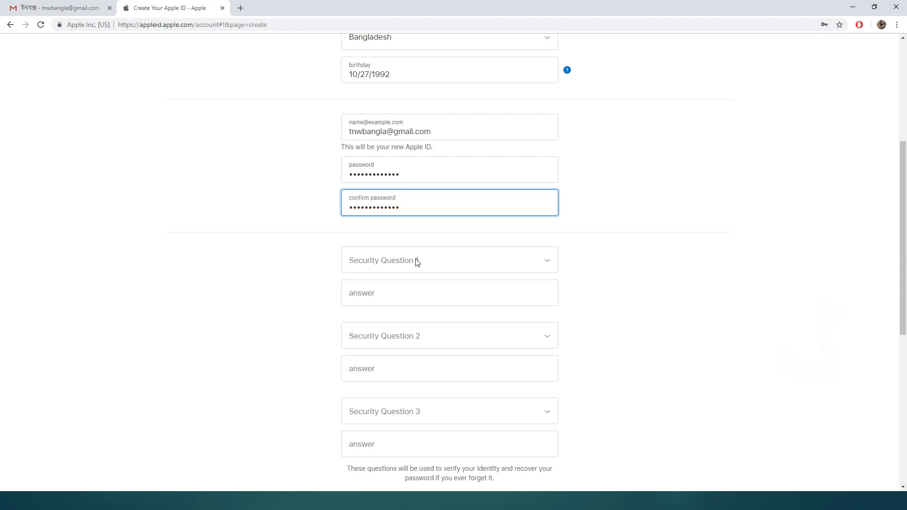
{"action": "left_click", "coordinate": [538, 261]}
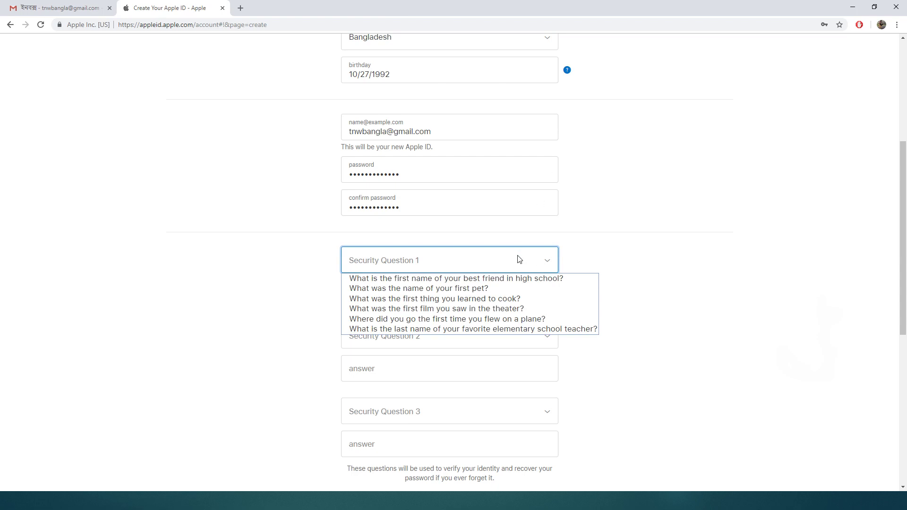
- Choose the best-friend question as Security Question 1 and type its answer
{"action": "left_click", "coordinate": [529, 282]}
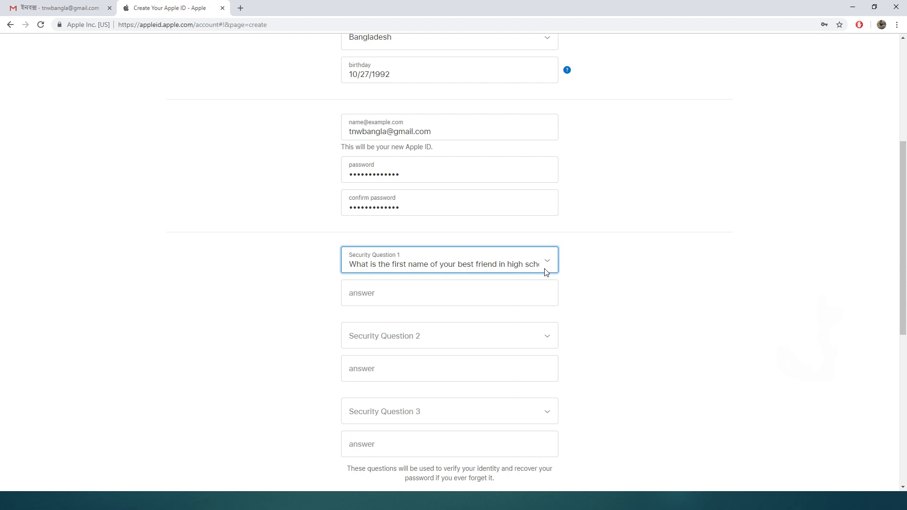
{"action": "left_click", "coordinate": [424, 289]}
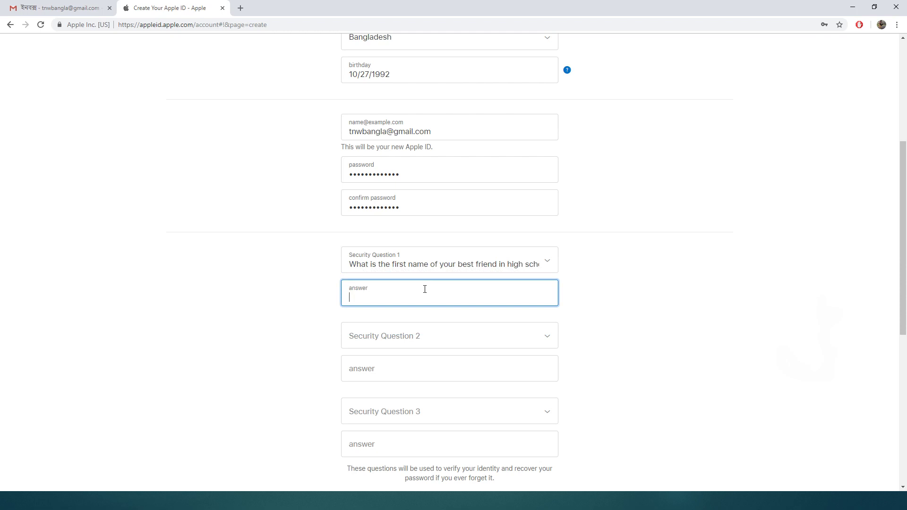
- Set Security Question 2 to 'What is your dream job?' and answer it
{"action": "left_click", "coordinate": [454, 341]}
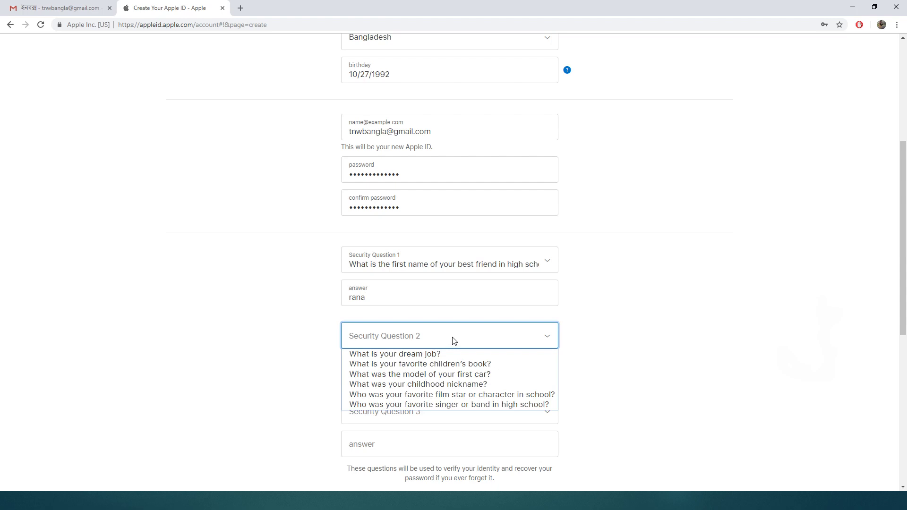
{"action": "left_click", "coordinate": [389, 356]}
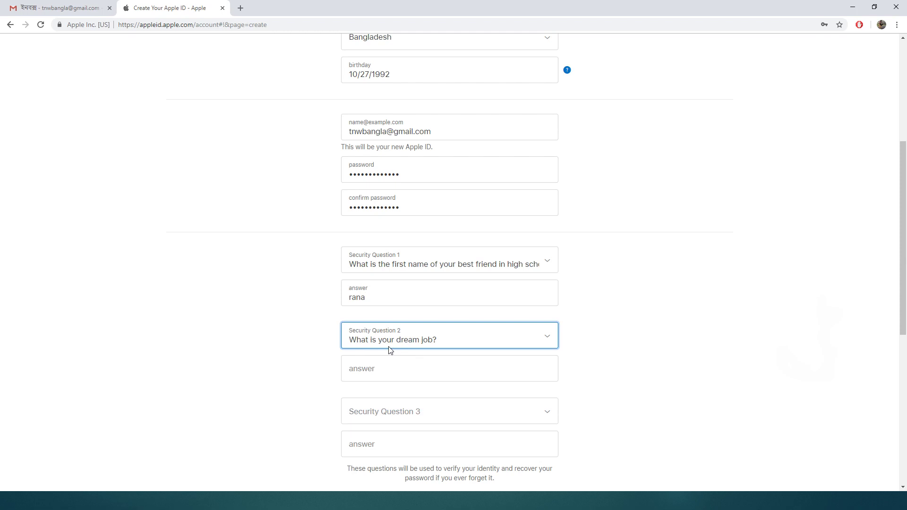
{"action": "left_click", "coordinate": [408, 366]}
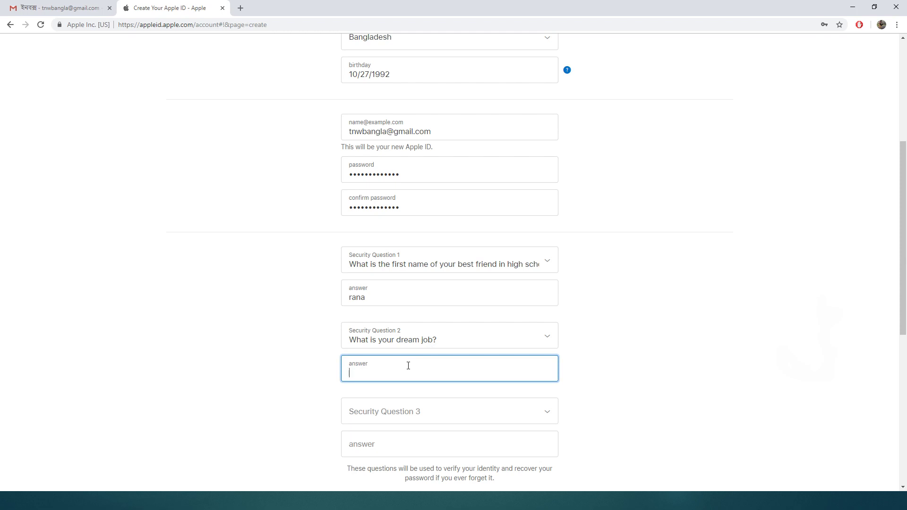
- Pick the favorite sports team question for Security Question 3 and type a short answer
{"action": "scroll", "coordinate": [452, 358], "scroll_direction": "down", "scroll_amount": 2}
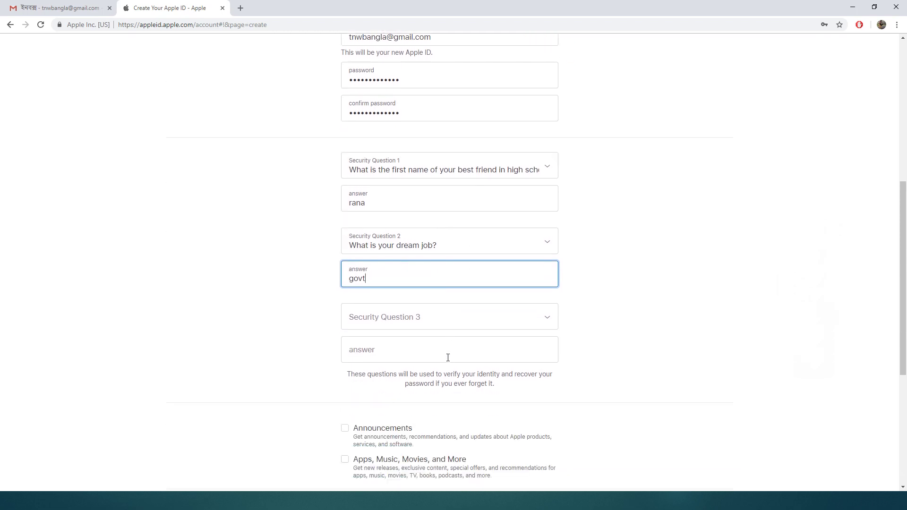
{"action": "left_click", "coordinate": [430, 324]}
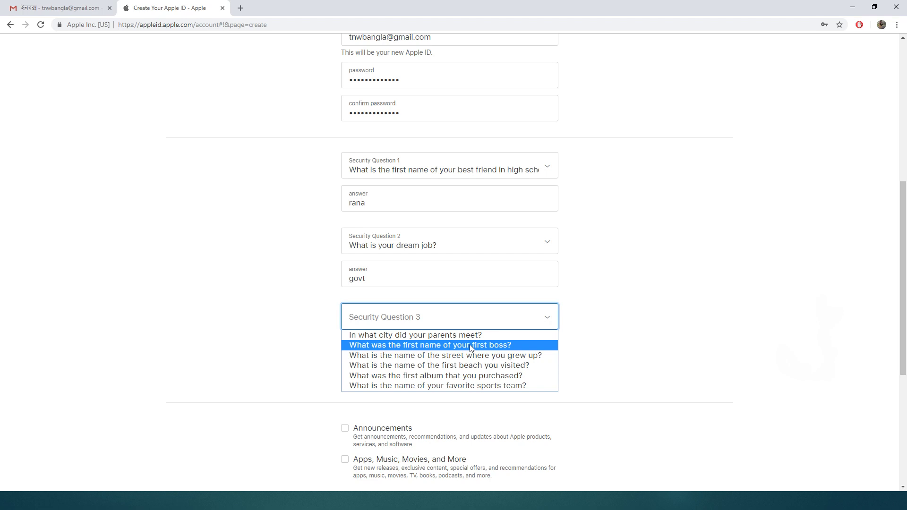
{"action": "left_click", "coordinate": [462, 387]}
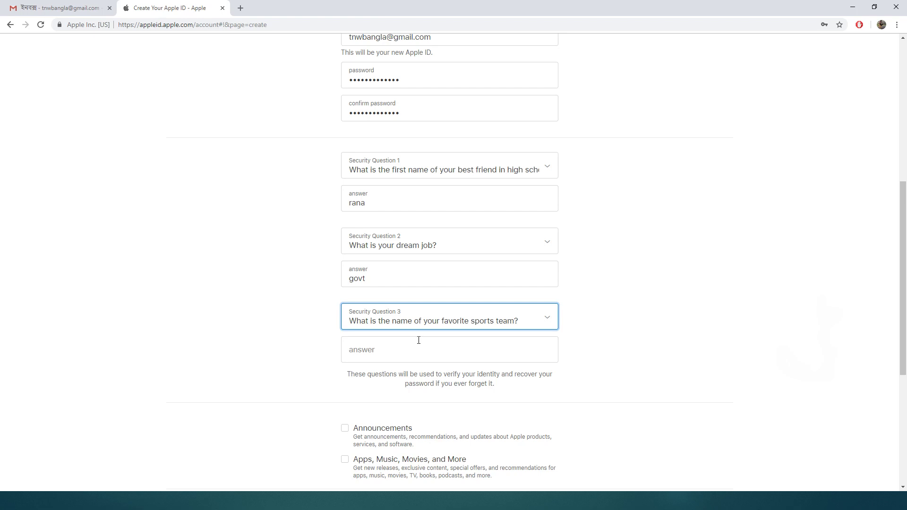
{"action": "left_click", "coordinate": [419, 340]}
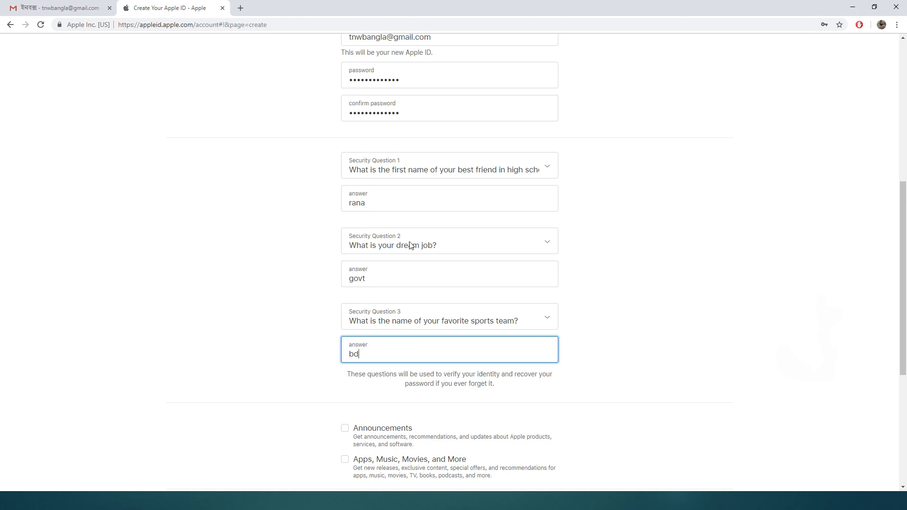
{"action": "scroll", "coordinate": [413, 222], "scroll_direction": "up", "scroll_amount": 4}
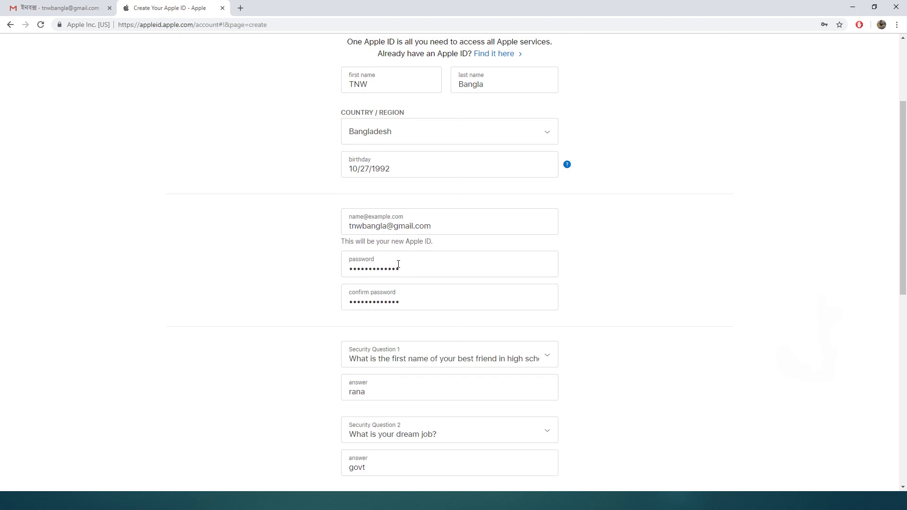
- Tick the Announcements and Apps, Music, Movies, and More email checkboxes
{"action": "scroll", "coordinate": [400, 276], "scroll_direction": "up", "scroll_amount": 2}
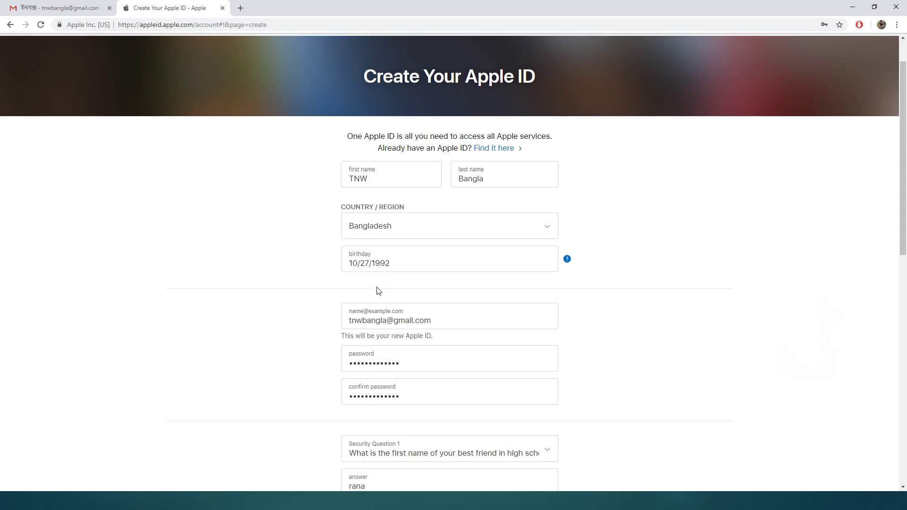
{"action": "scroll", "coordinate": [377, 287], "scroll_direction": "down", "scroll_amount": 11}
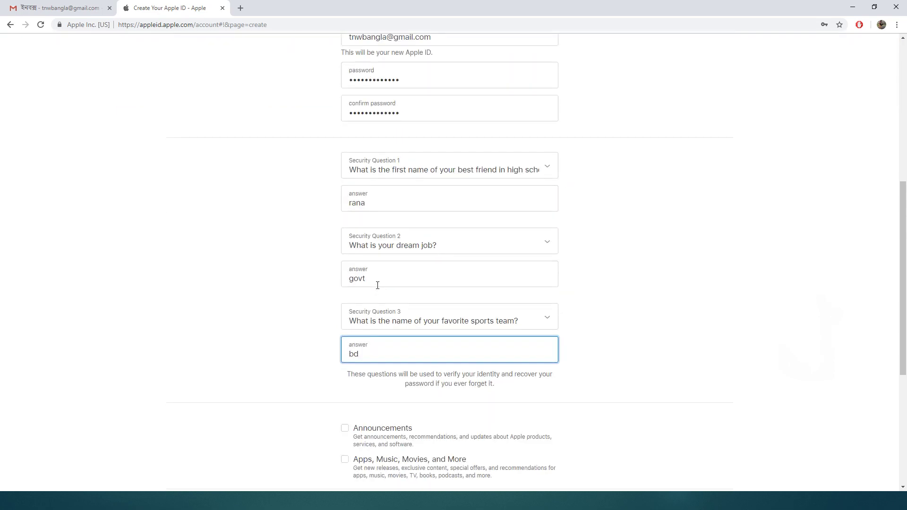
{"action": "left_click", "coordinate": [345, 193]}
{"action": "left_click", "coordinate": [351, 227]}
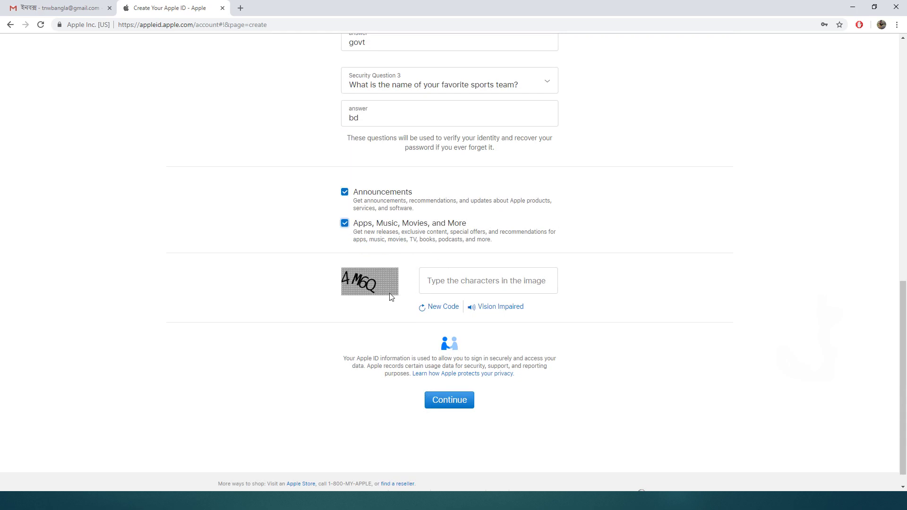
- Fill in the characters from the image and submit the form
{"action": "left_click", "coordinate": [431, 280]}
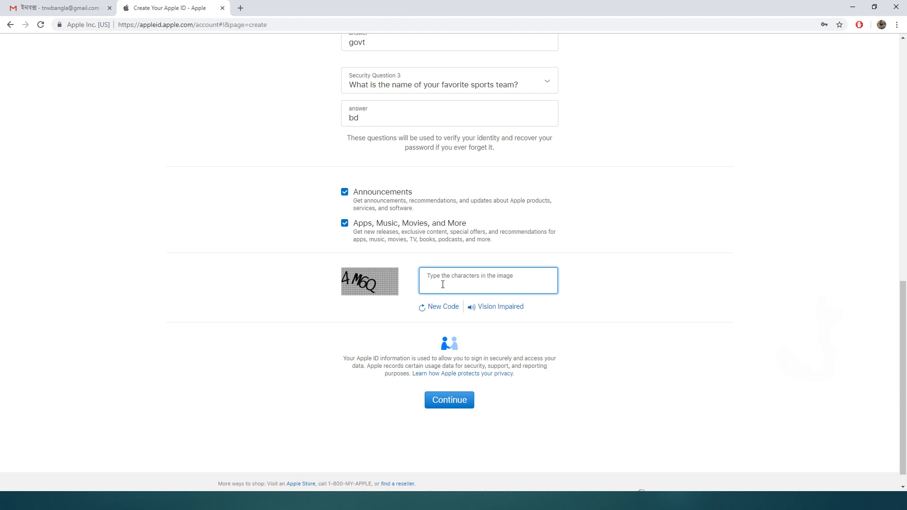
{"action": "type", "text": "4M6Q"}
{"action": "left_click", "coordinate": [450, 400]}
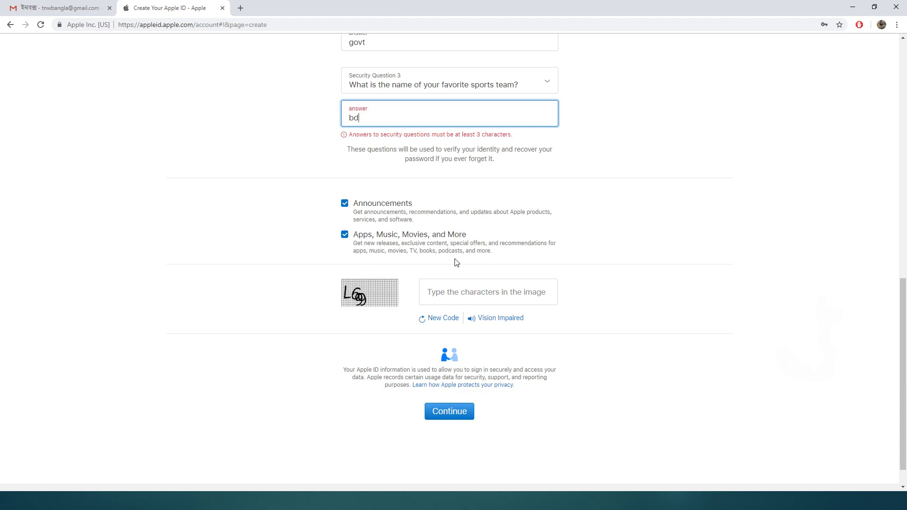
- Replace the third security answer with a longer answer of at least three characters
{"action": "scroll", "coordinate": [456, 261], "scroll_direction": "up", "scroll_amount": 3}
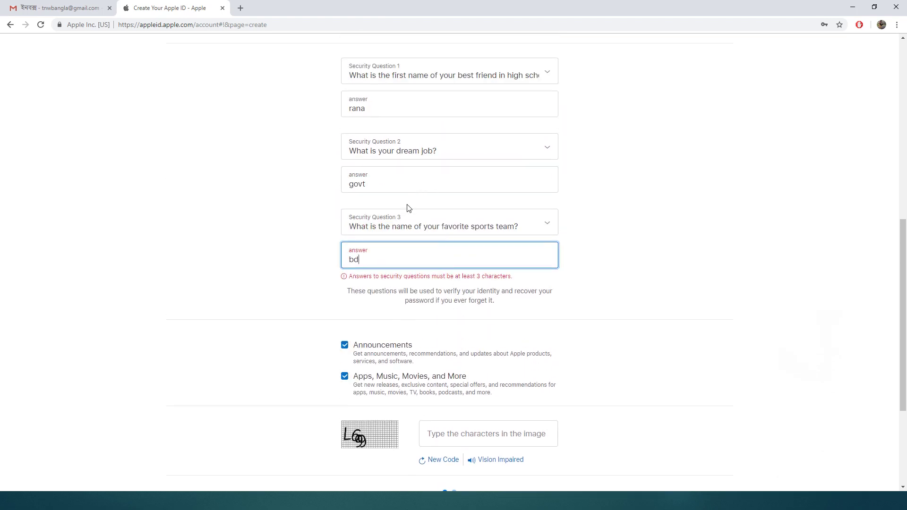
{"action": "double_click", "coordinate": [350, 262]}
{"action": "left_click", "coordinate": [367, 262]}
{"action": "left_click_drag", "start_coordinate": [387, 258], "coordinate": [337, 261]}
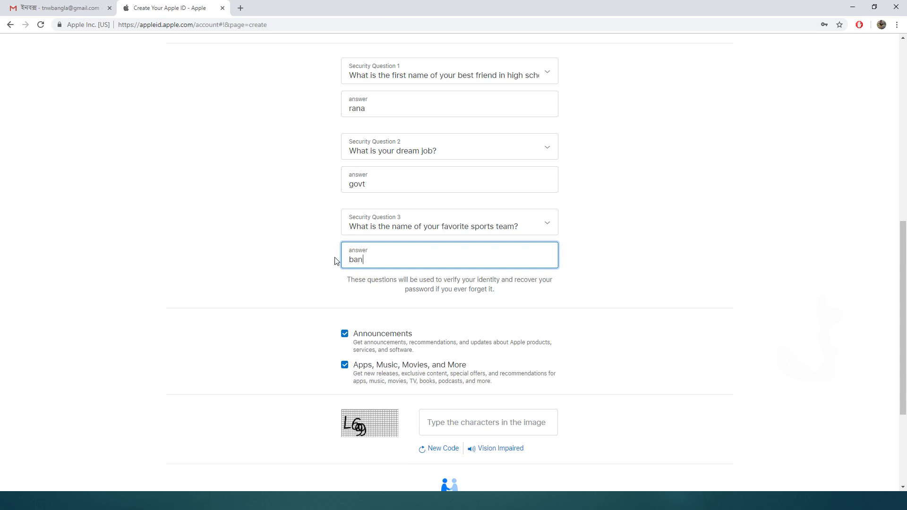
- Enter the new image characters and resubmit the sign-up form
{"action": "scroll", "coordinate": [335, 261], "scroll_direction": "down", "scroll_amount": 3}
{"action": "left_click", "coordinate": [453, 285]}
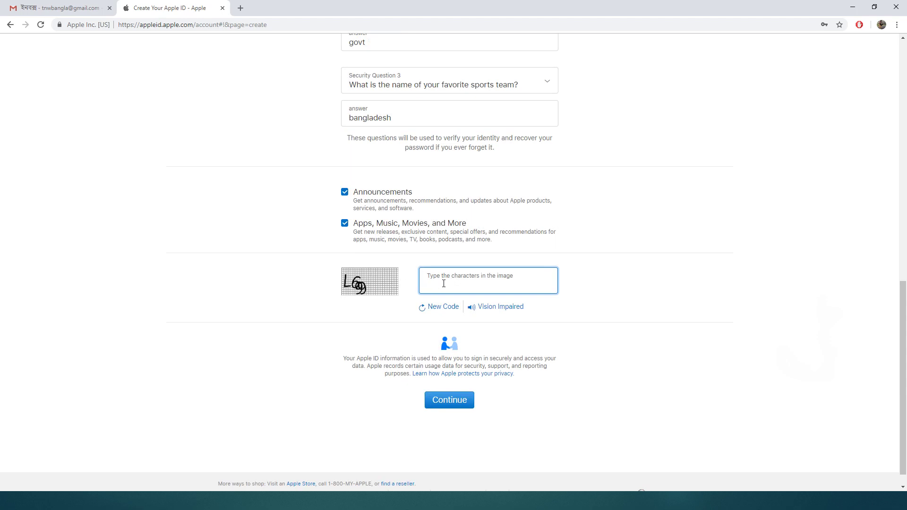
{"action": "type", "text": "L699"}
{"action": "left_click", "coordinate": [456, 401]}
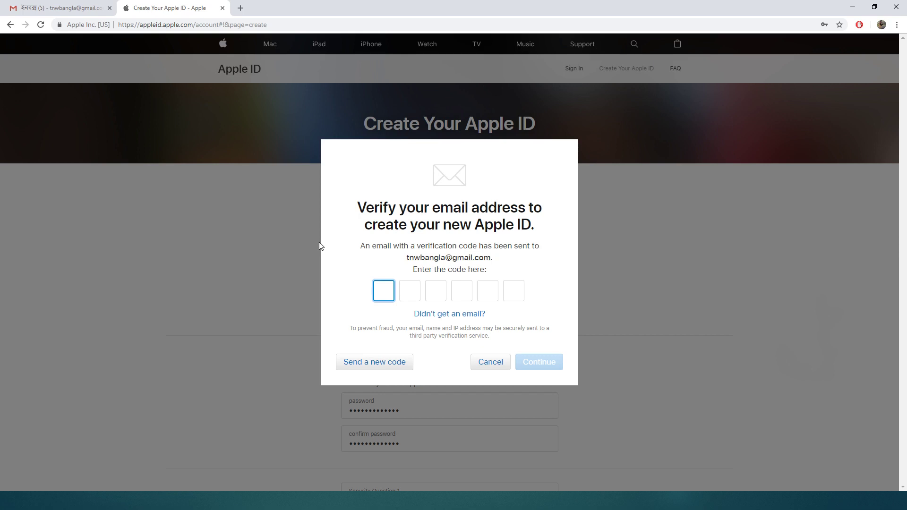
- Switch to the Gmail inbox tab
{"action": "left_click", "coordinate": [56, 7]}
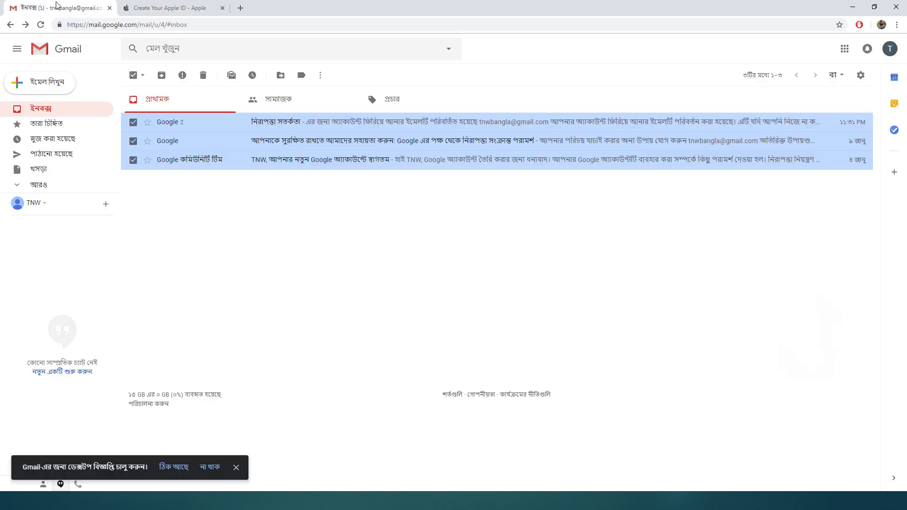
- Copy the six-digit code from Apple's verification email and return to the Apple ID tab
{"action": "left_click", "coordinate": [280, 126]}
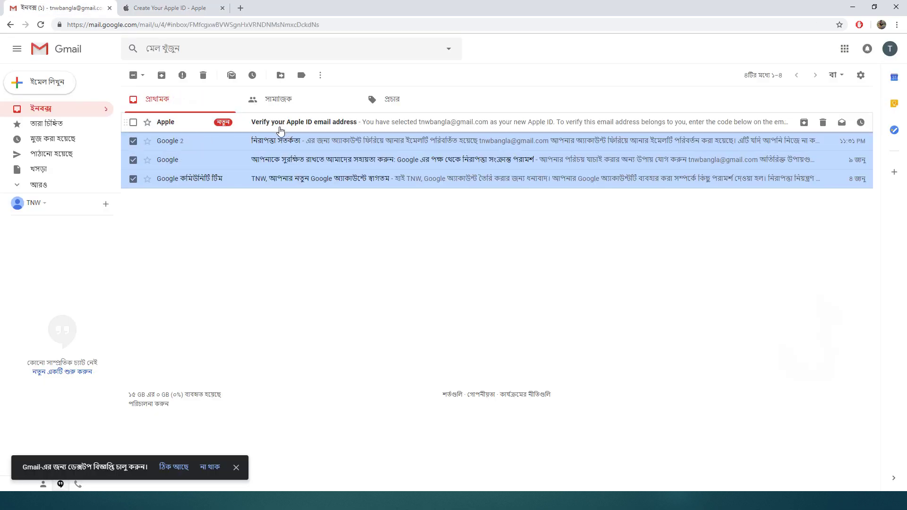
{"action": "left_click_drag", "start_coordinate": [356, 221], "coordinate": [183, 304]}
{"action": "double_click", "coordinate": [198, 304]}
{"action": "right_click", "coordinate": [205, 310]}
{"action": "left_click", "coordinate": [214, 311]}
{"action": "left_click", "coordinate": [170, 8]}
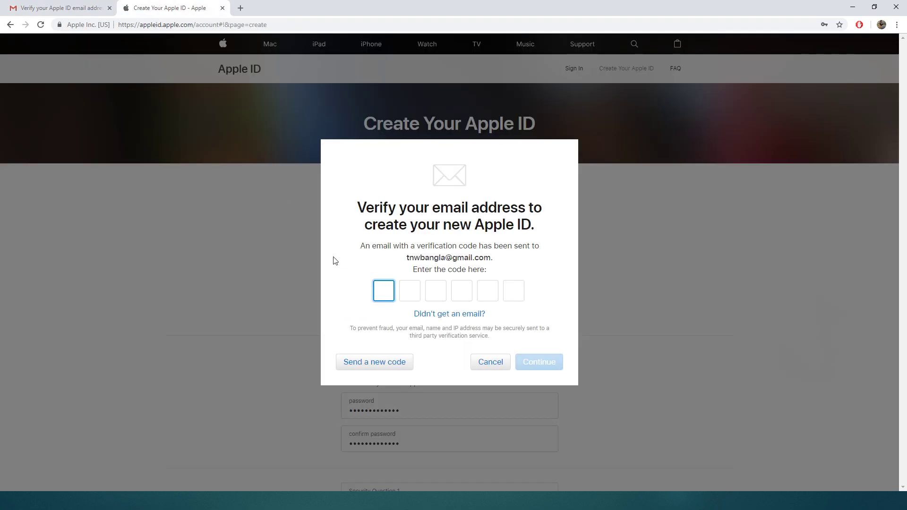
- Paste the emailed verification code into the code boxes and confirm it
{"action": "key", "text": "ctrl+v"}
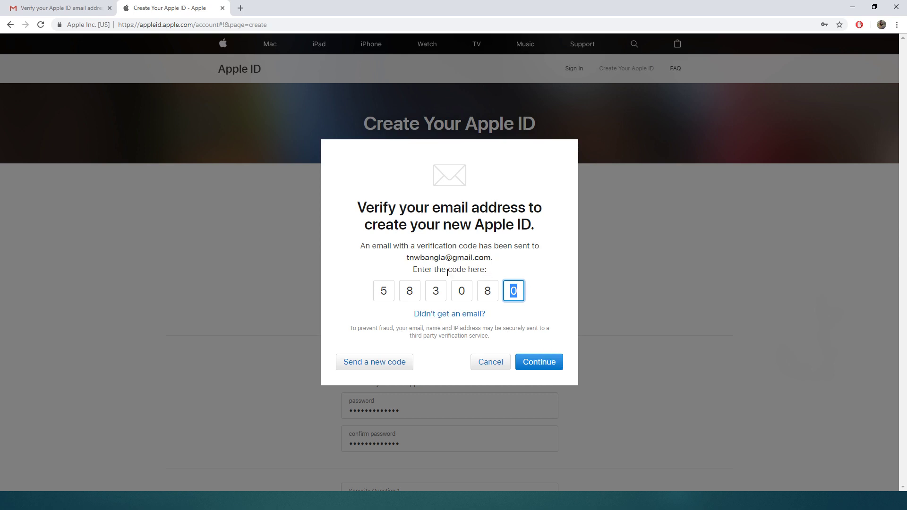
{"action": "left_click", "coordinate": [540, 365]}
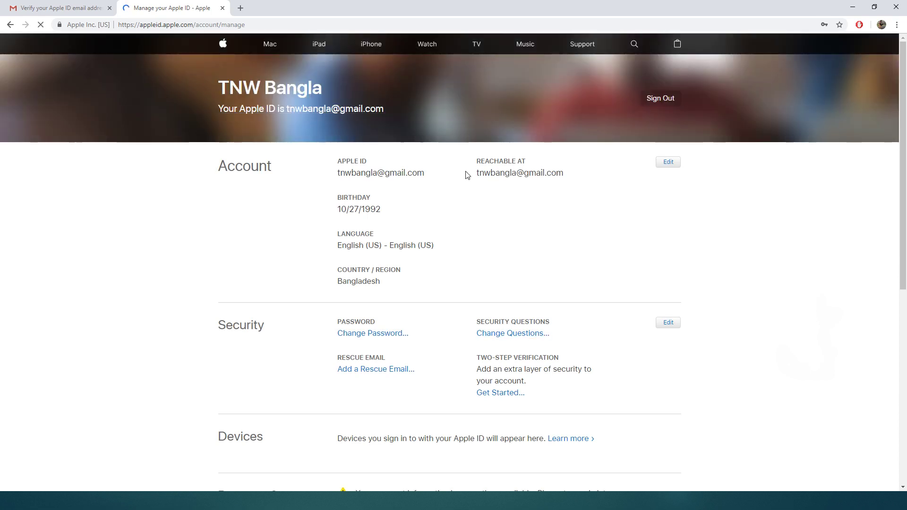
- Decline Chrome's offer to save the password for the new Apple ID
{"action": "scroll", "coordinate": [466, 175], "scroll_direction": "down", "scroll_amount": 8}
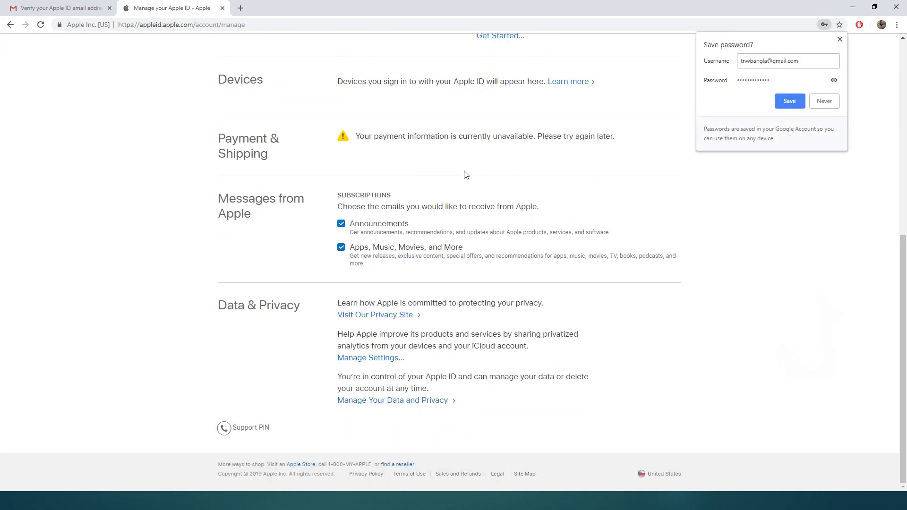
{"action": "scroll", "coordinate": [466, 175], "scroll_direction": "up", "scroll_amount": 8}
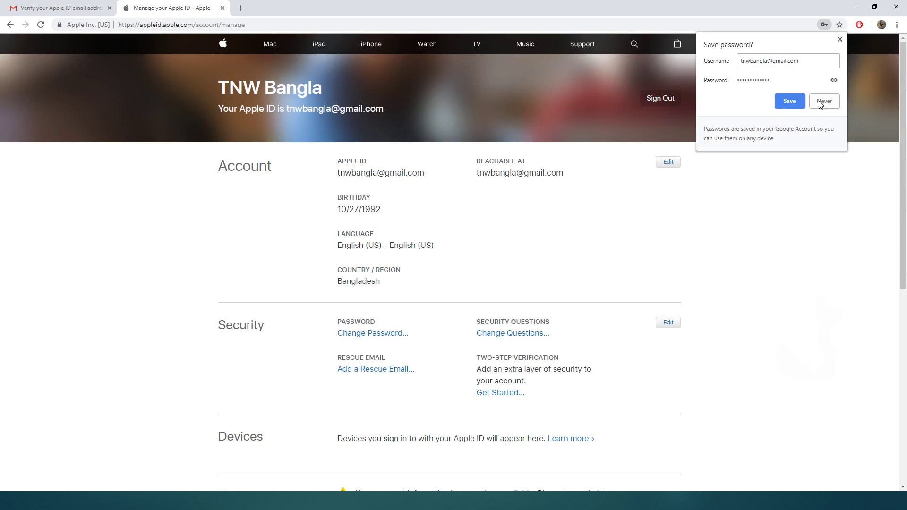
{"action": "left_click", "coordinate": [790, 101]}
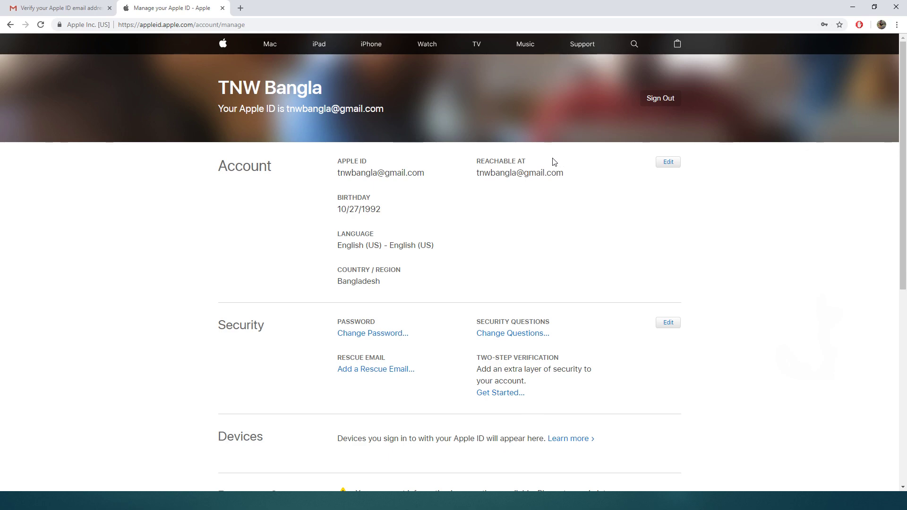
{"action": "scroll", "coordinate": [554, 162], "scroll_direction": "down", "scroll_amount": 5}
{"action": "scroll", "coordinate": [526, 177], "scroll_direction": "up", "scroll_amount": 5}
- Select the full Apple ID email address shown on the account page
{"action": "left_click_drag", "start_coordinate": [338, 173], "coordinate": [406, 173]}
{"action": "left_click", "coordinate": [425, 178]}
{"action": "left_click_drag", "start_coordinate": [338, 173], "coordinate": [406, 173]}
{"action": "left_click", "coordinate": [428, 179]}
{"action": "left_click_drag", "start_coordinate": [334, 164], "coordinate": [376, 166]}
{"action": "left_click", "coordinate": [338, 174]}
{"action": "triple_click", "coordinate": [421, 181]}
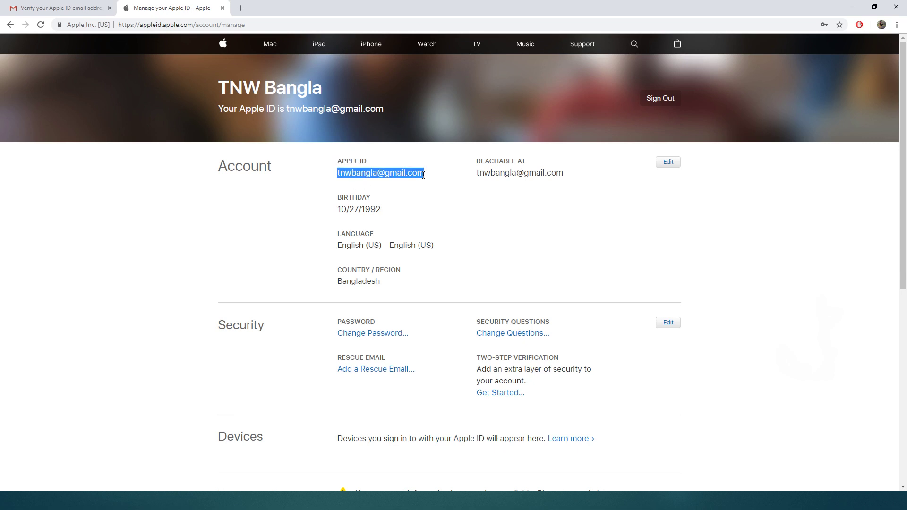